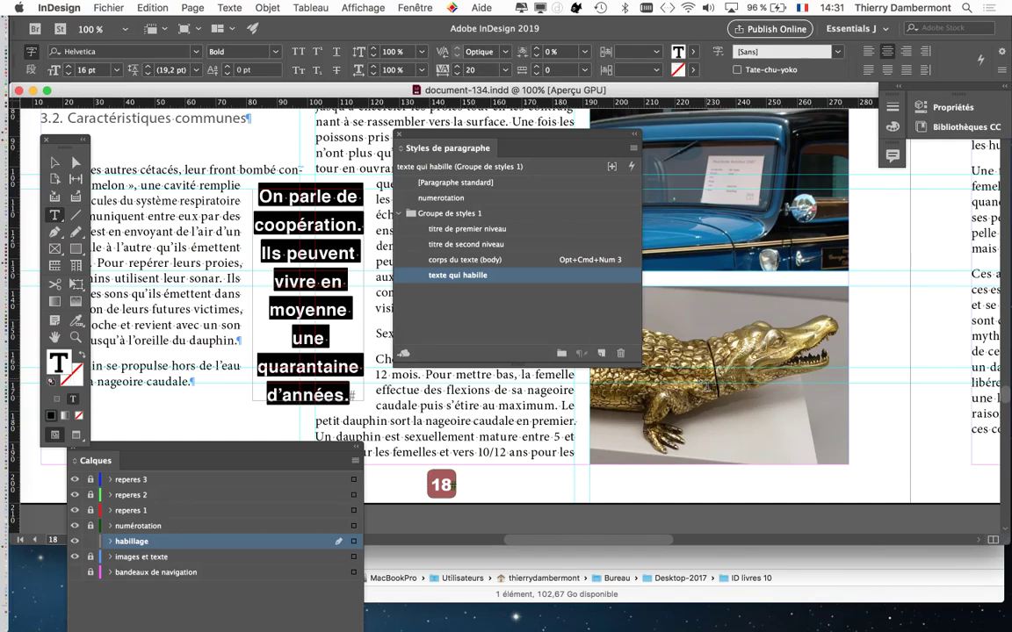
- Exit quote editing, deselect, zoom to 50%, and move the Paragraph Styles panel to the bottom
key("Escape")
left_click(369, 288, "alt+super")
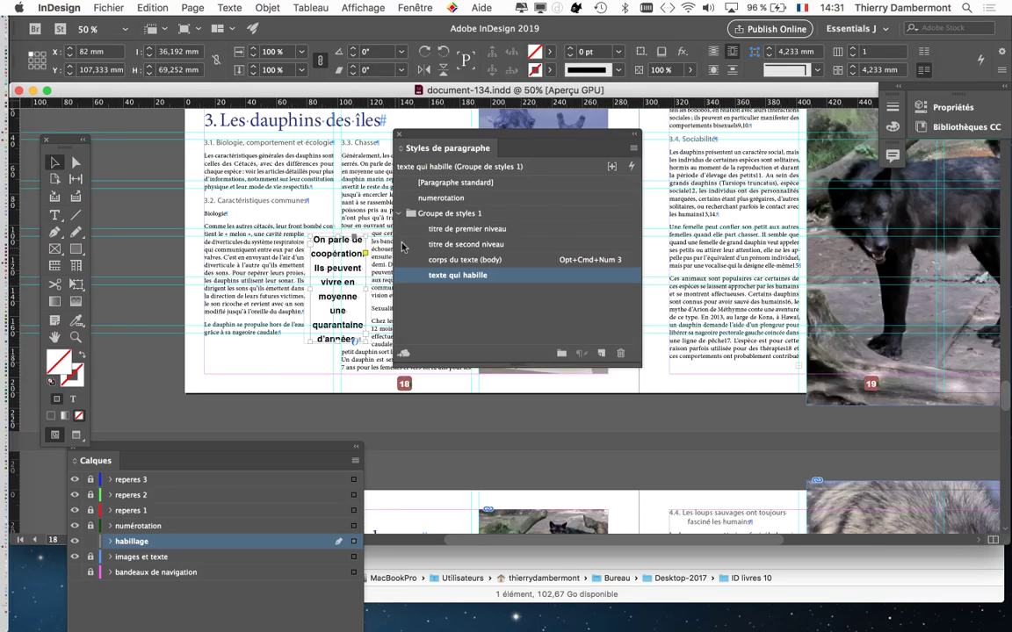
left_click_drag(401, 139, 518, 131)
left_click(167, 182)
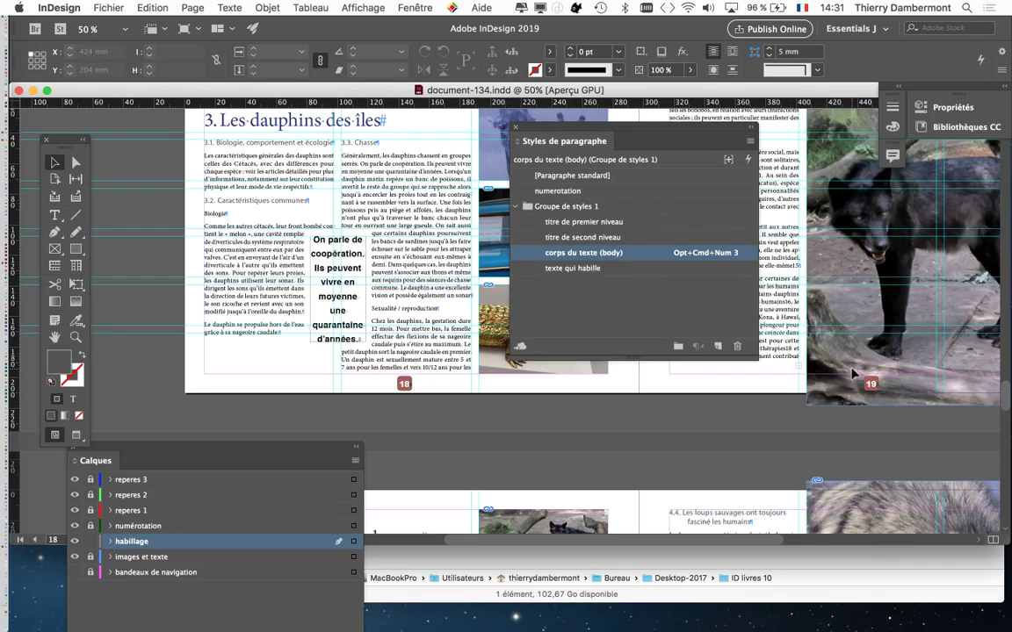
mouse_move(635, 129)
left_mouse_down()
mouse_move(337, 278)
mouse_move(130, 477)
mouse_move(440, 495)
mouse_move(449, 575)
mouse_move(533, 580)
left_mouse_up()
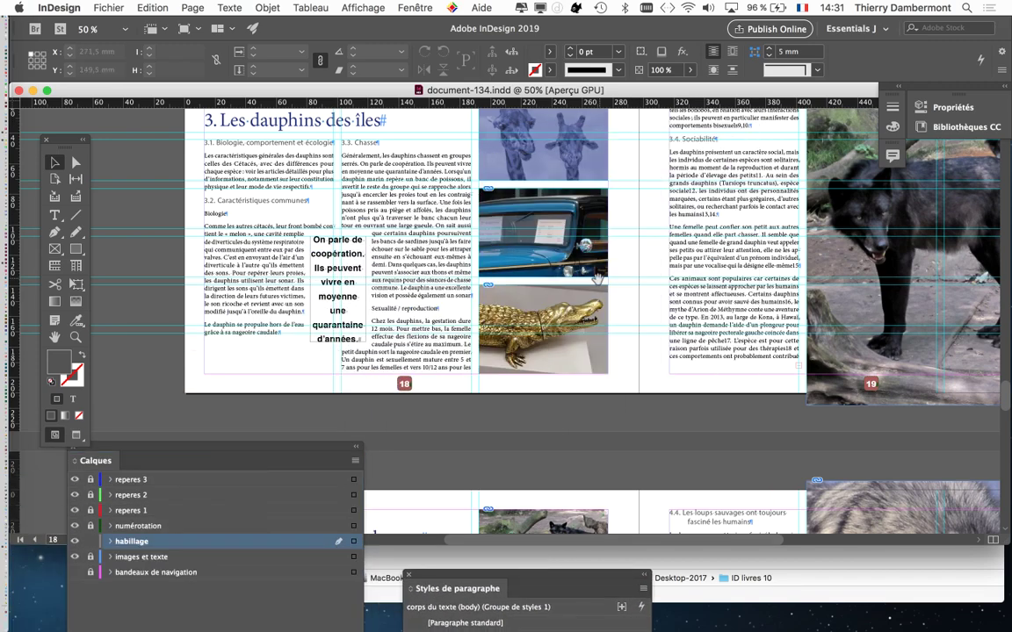
scroll(457, 283, "right", 6)
- Zoom out to 25%, scroll through the spreads to page 17, then zoom in to 75%
key("super+minus")
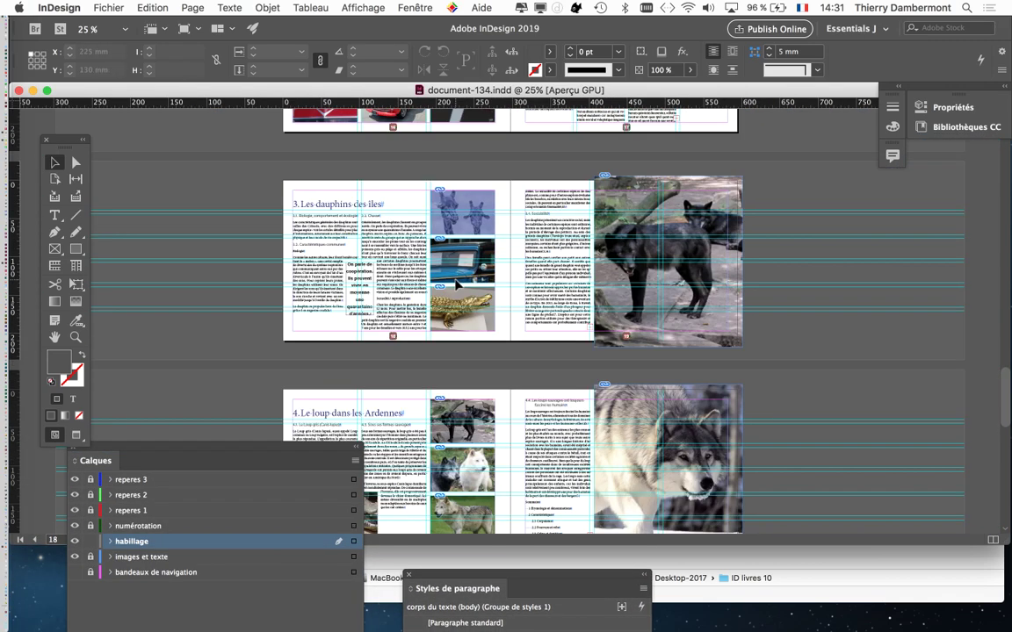
scroll(457, 282, "down", 2)
scroll(456, 290, "down", 2)
scroll(456, 290, "down", 4)
scroll(455, 290, "down", 4)
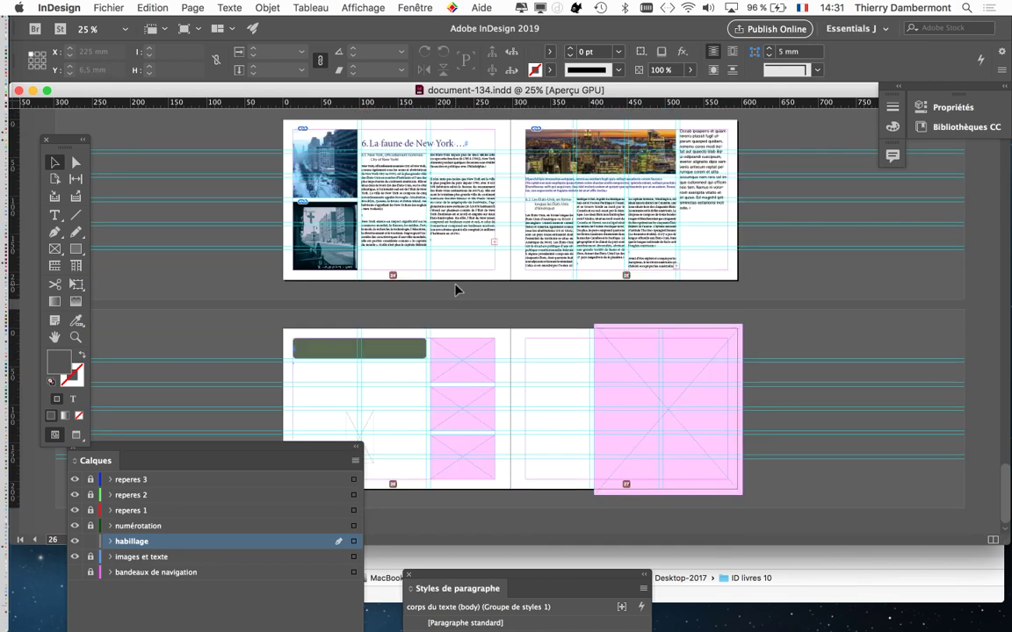
scroll(456, 290, "up", 1)
scroll(455, 289, "up", 1)
scroll(455, 290, "up", 1)
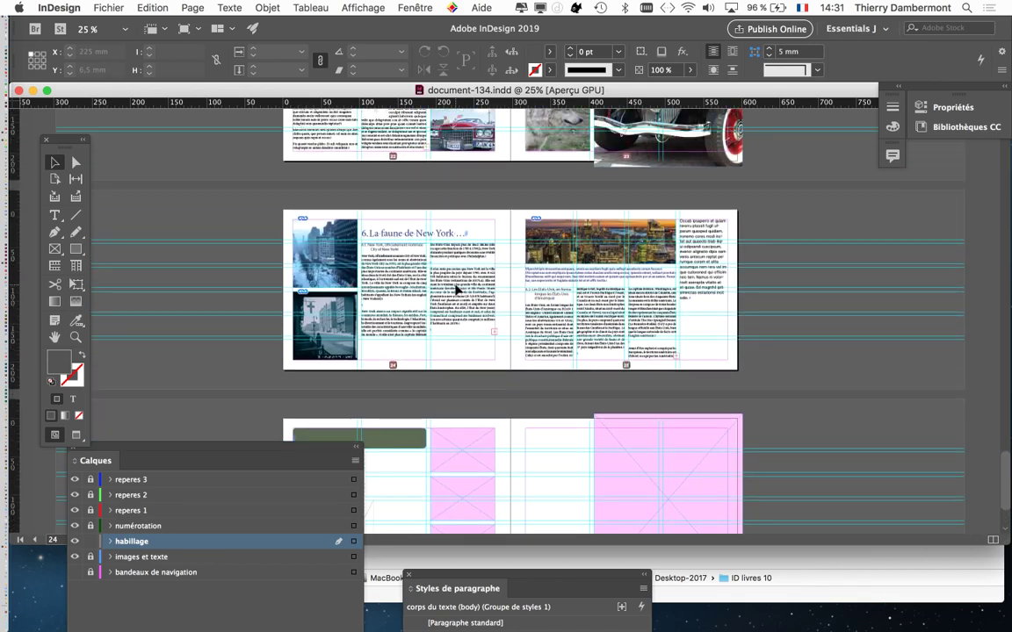
scroll(456, 290, "up", 1)
scroll(456, 290, "up", 5)
scroll(456, 290, "up", 3)
scroll(456, 290, "up", 5)
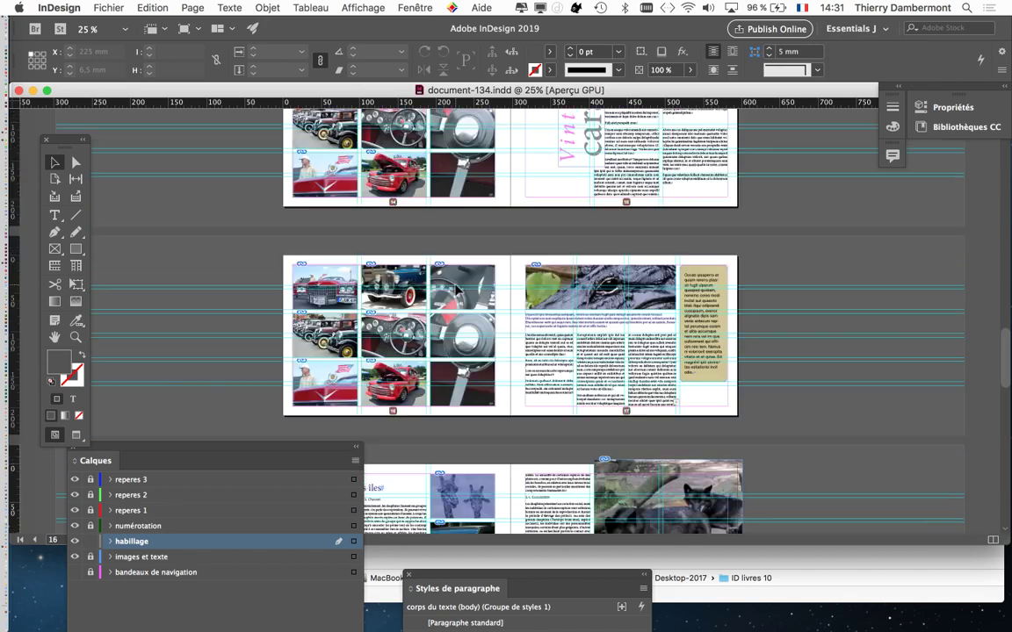
scroll(456, 290, "up", 3)
scroll(455, 290, "down", 1)
scroll(455, 290, "down", 2)
scroll(456, 290, "down", 2)
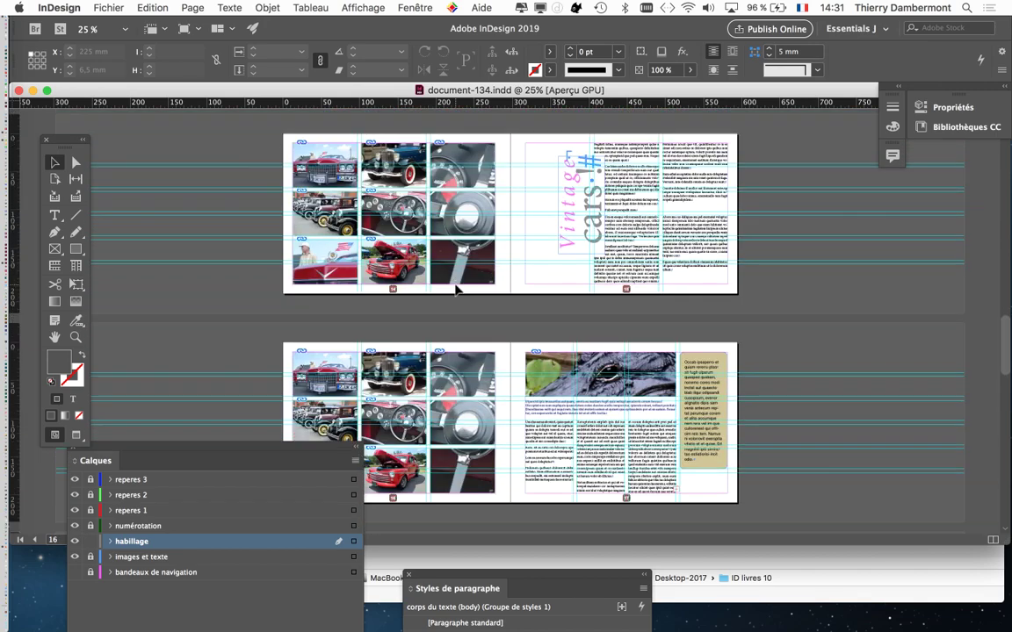
scroll(456, 289, "down", 1)
scroll(456, 289, "down", 8)
scroll(455, 289, "down", 1)
scroll(455, 289, "up", 6)
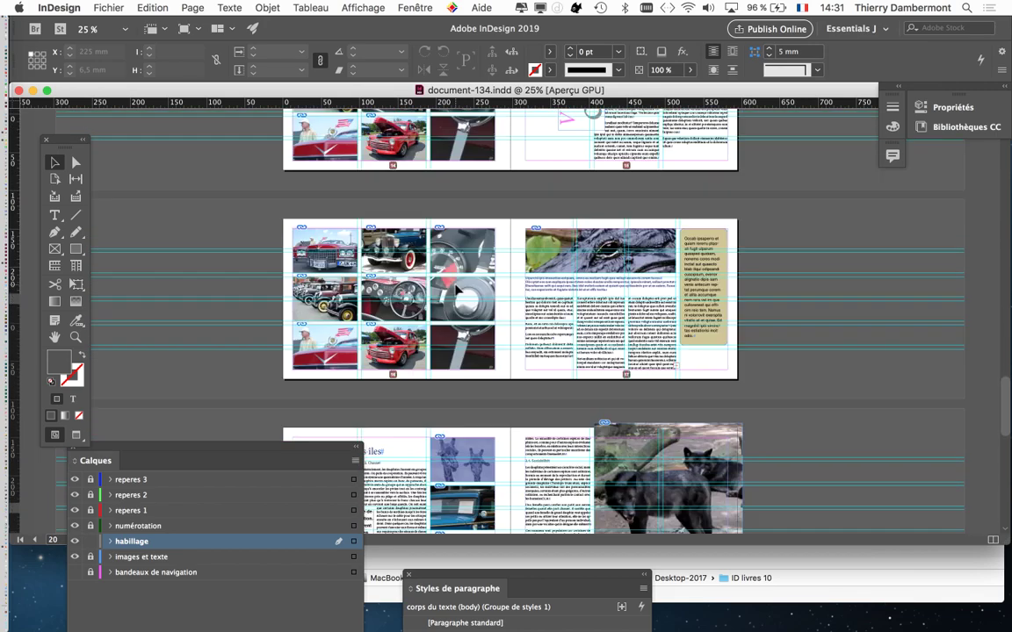
scroll(492, 297, "up", 1)
key("super+equal")
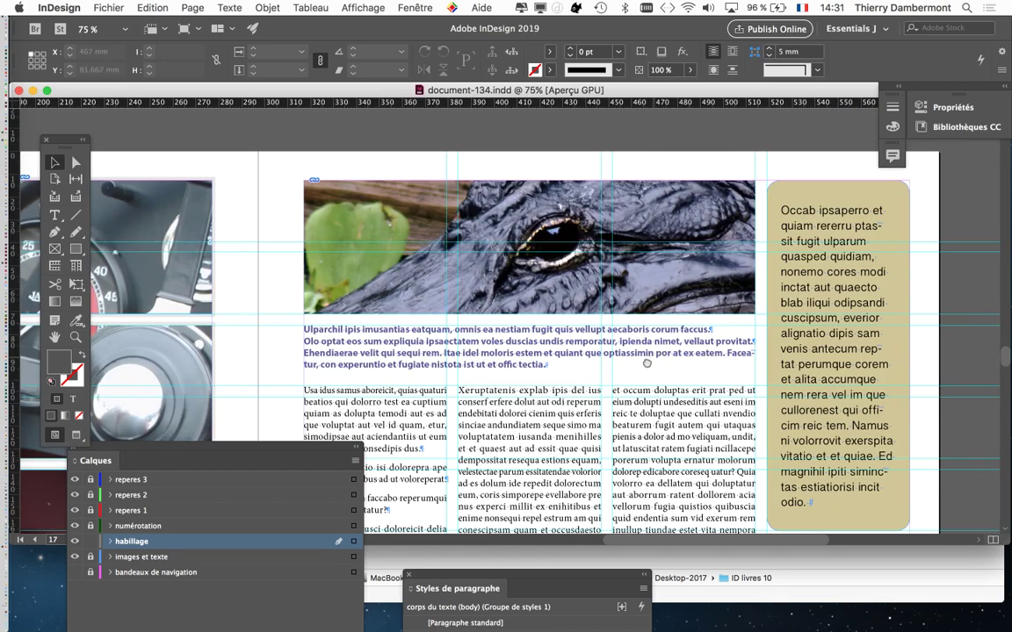
scroll(649, 220, "down", 4)
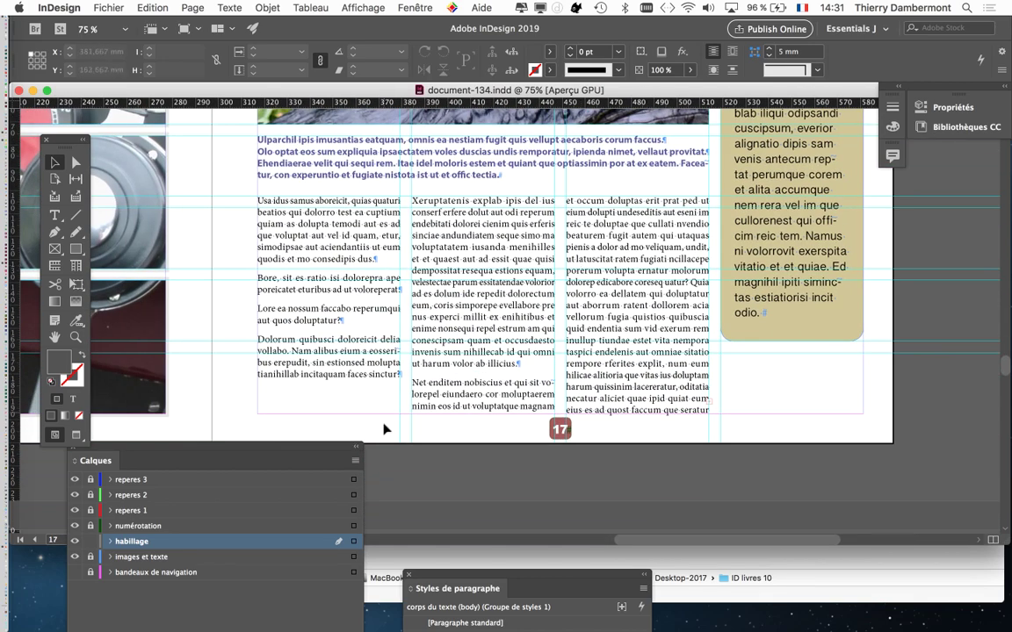
- Move the Calques panel aside, dismiss the invalid page-number entry warning, and clear the selection
left_click_drag(263, 448, 560, 339)
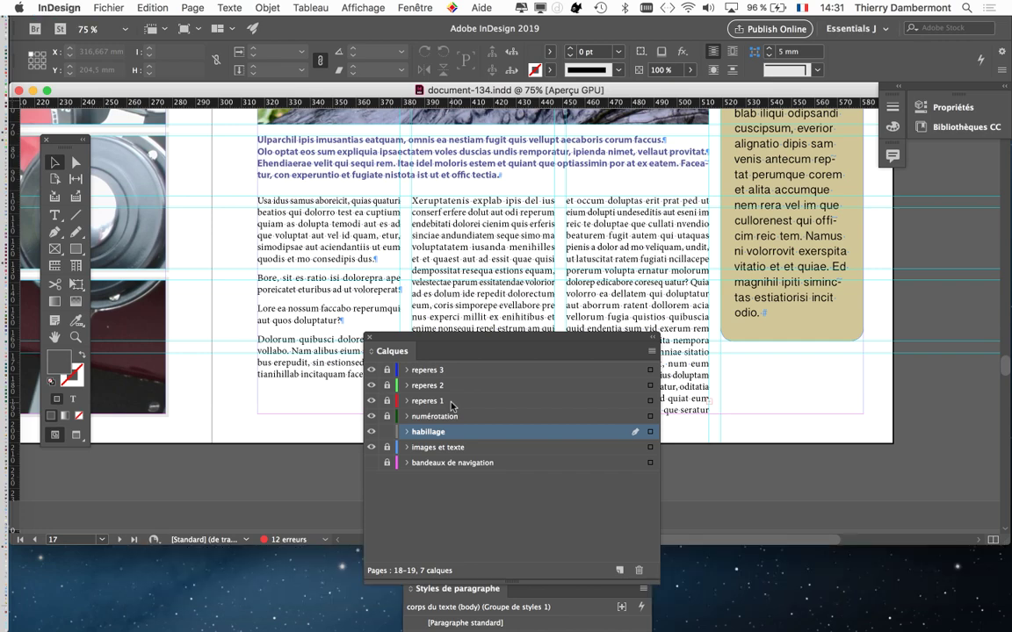
left_click(58, 540)
left_click_drag(58, 543, 43, 544)
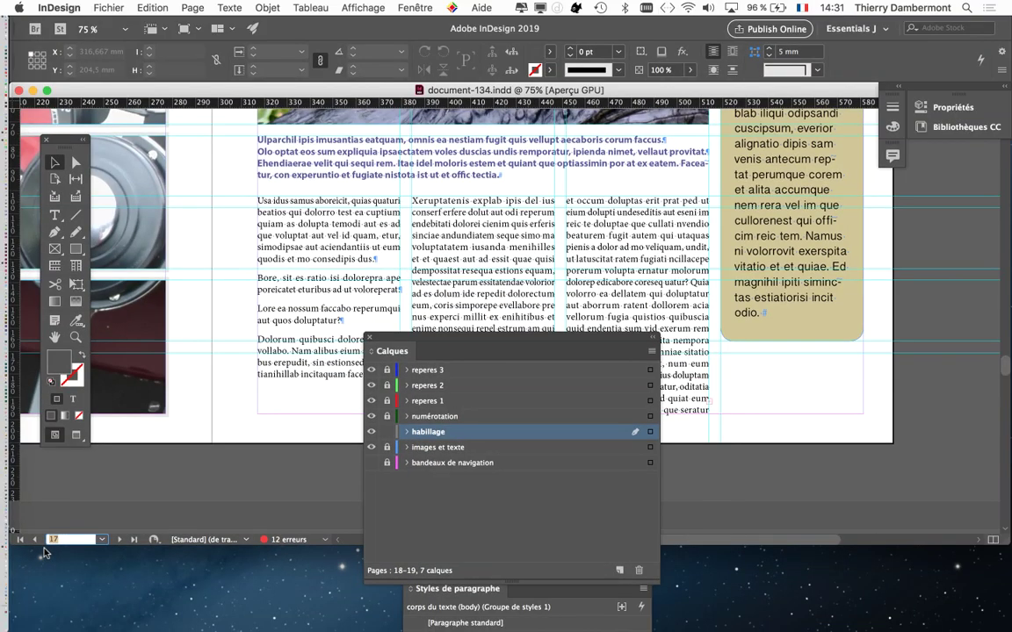
left_click_drag(381, 338, 755, 420)
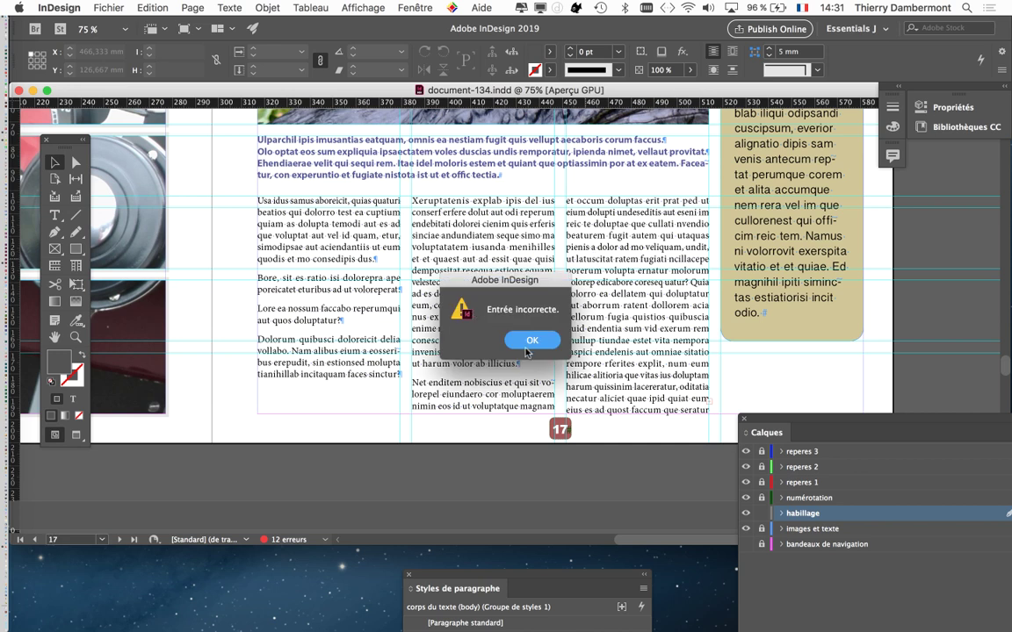
key("Return")
key("Return")
key("Return")
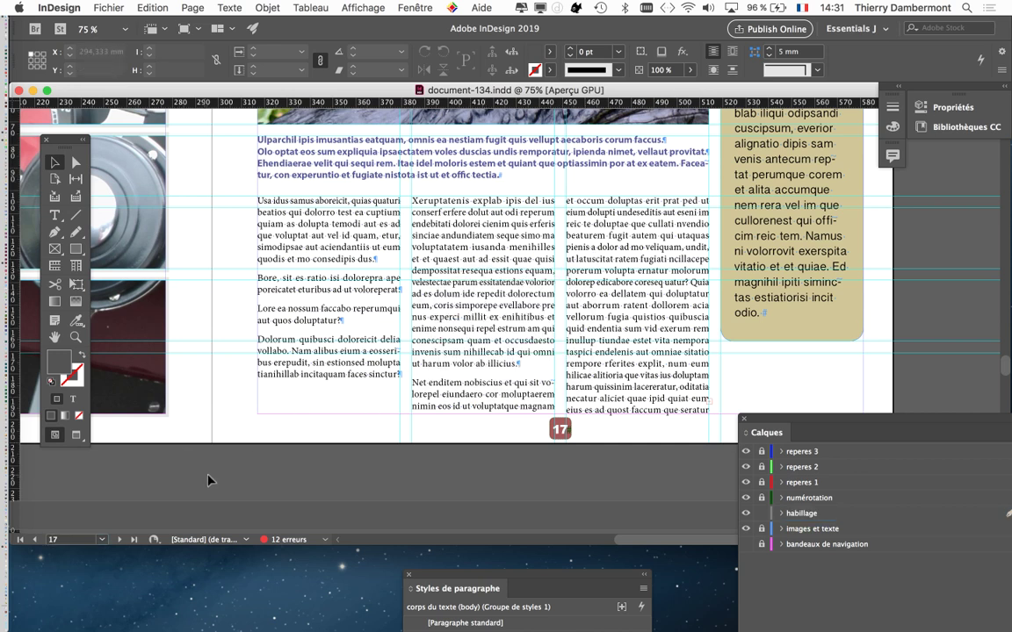
left_click(577, 282)
scroll(343, 347, "up", 3)
scroll(342, 348, "right", 5)
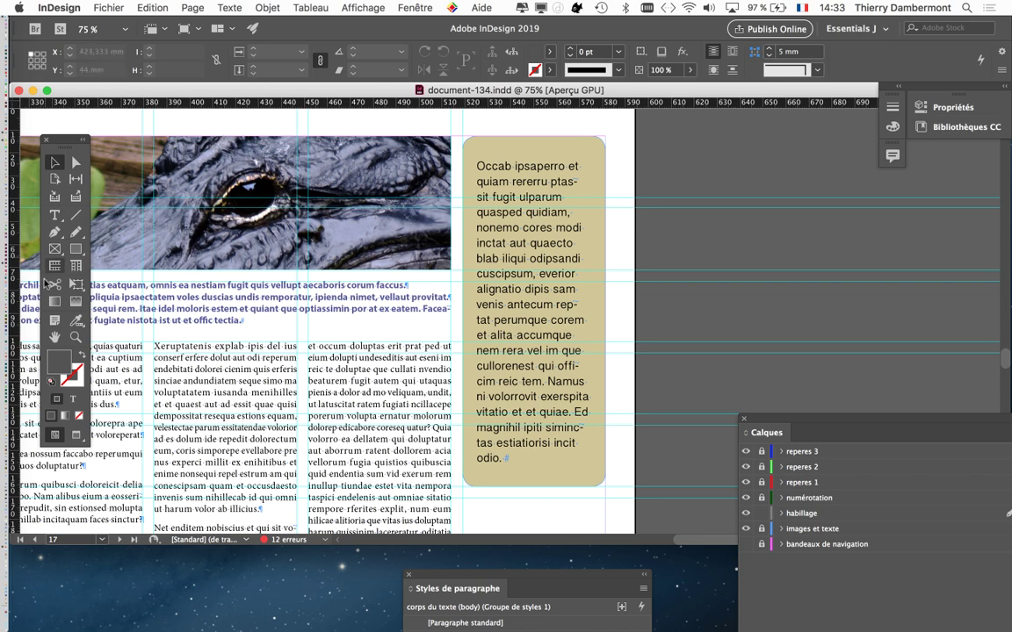
left_click_drag(239, 328, 341, 344)
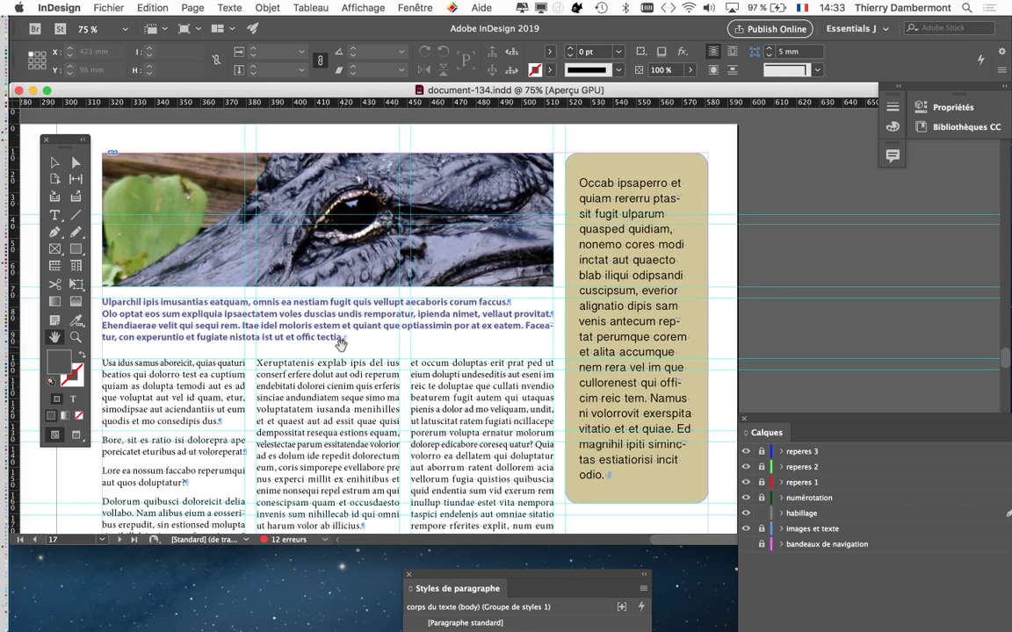
left_click_drag(302, 205, 325, 208)
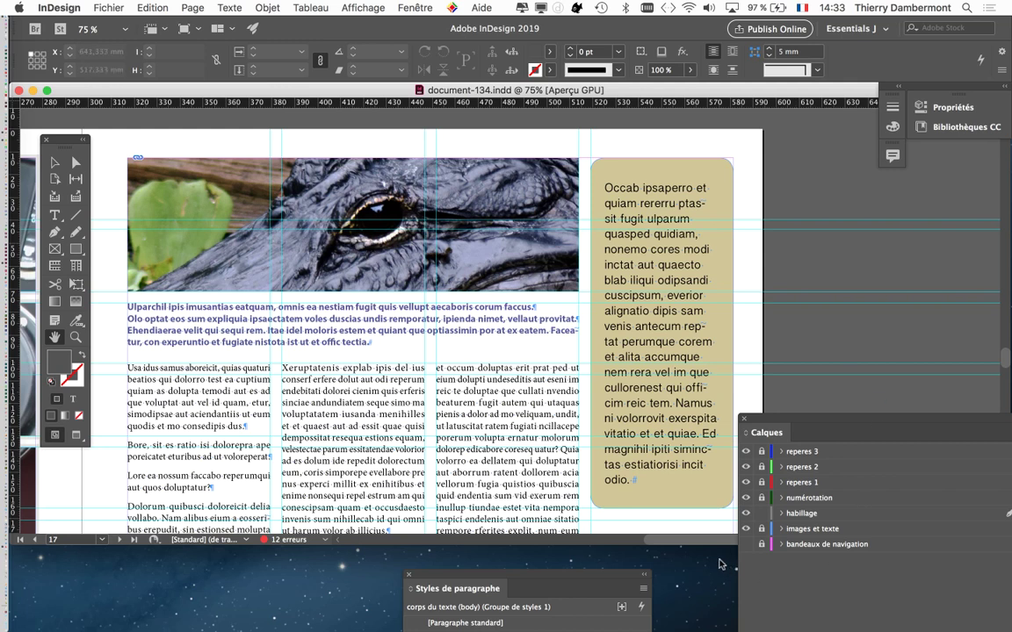
left_click_drag(627, 545, 628, 587)
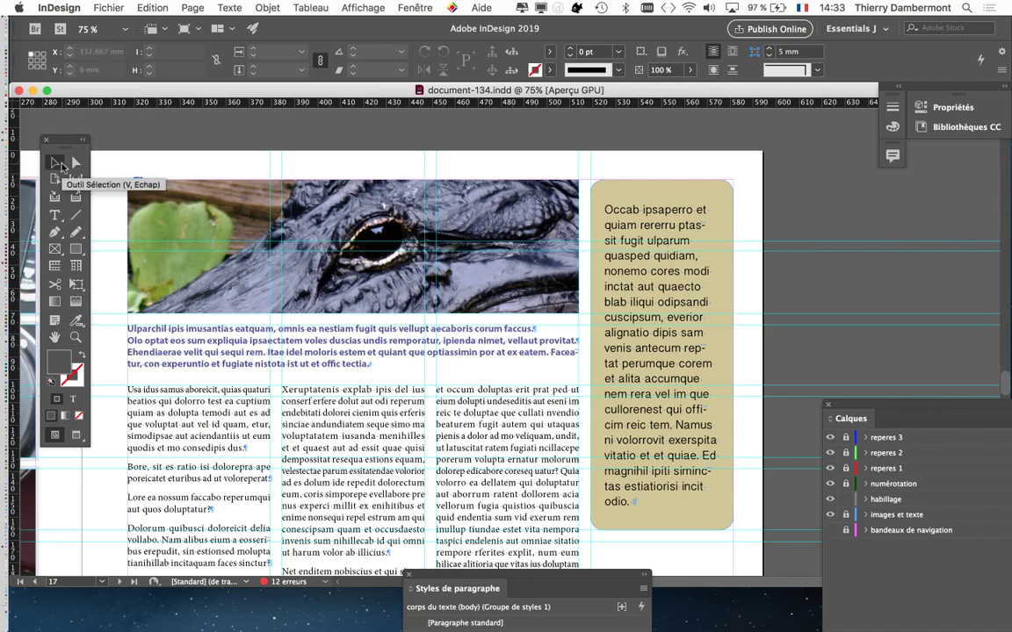
- Return to the Selection tool and display the Calques (Layers) panel from the Fenêtre menu
left_click(56, 163)
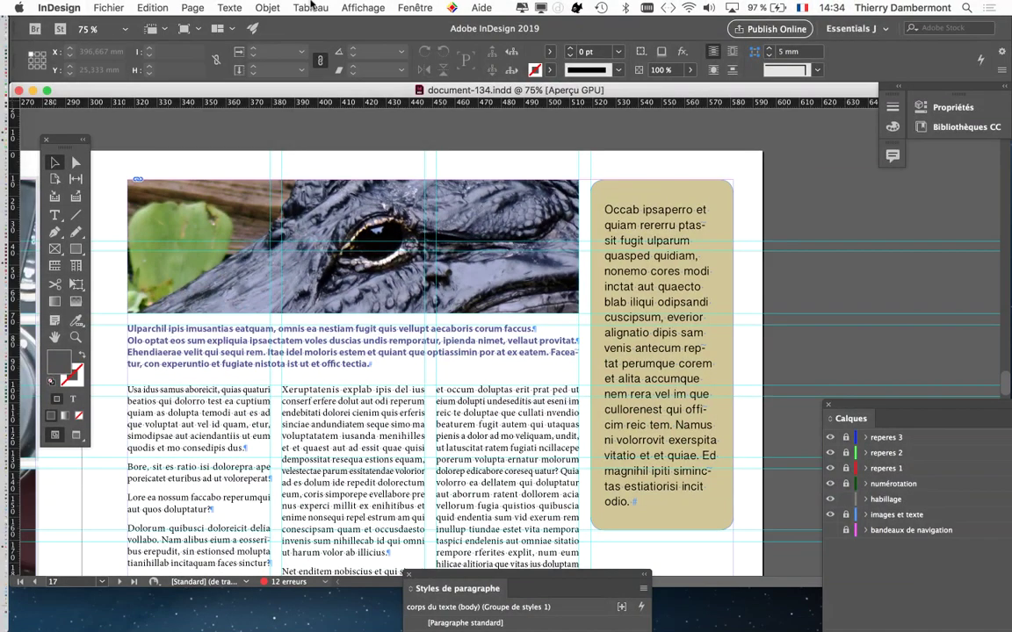
left_click(414, 8)
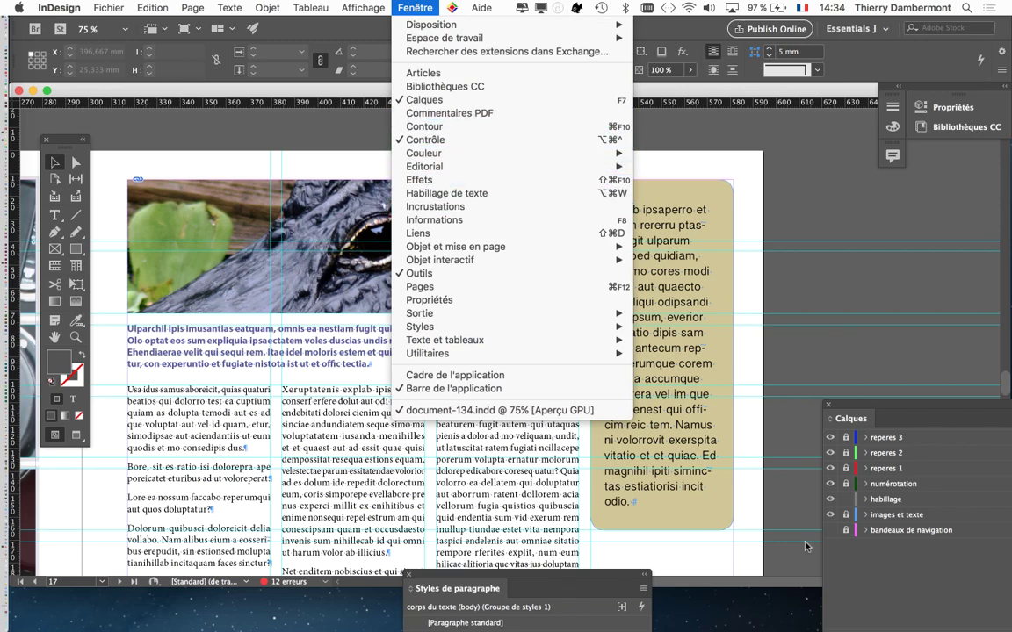
- Place the Calques panel beside the page and toggle the habillage and images et texte layers
left_click(847, 405)
left_click_drag(847, 406, 632, 149)
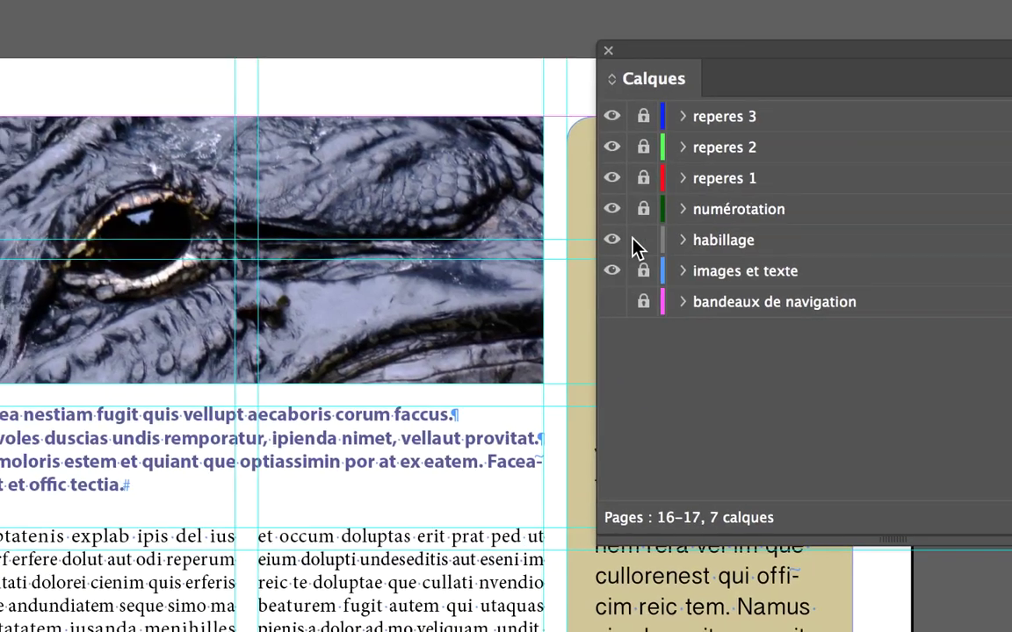
left_click(612, 240)
left_click(629, 238)
left_click(629, 269)
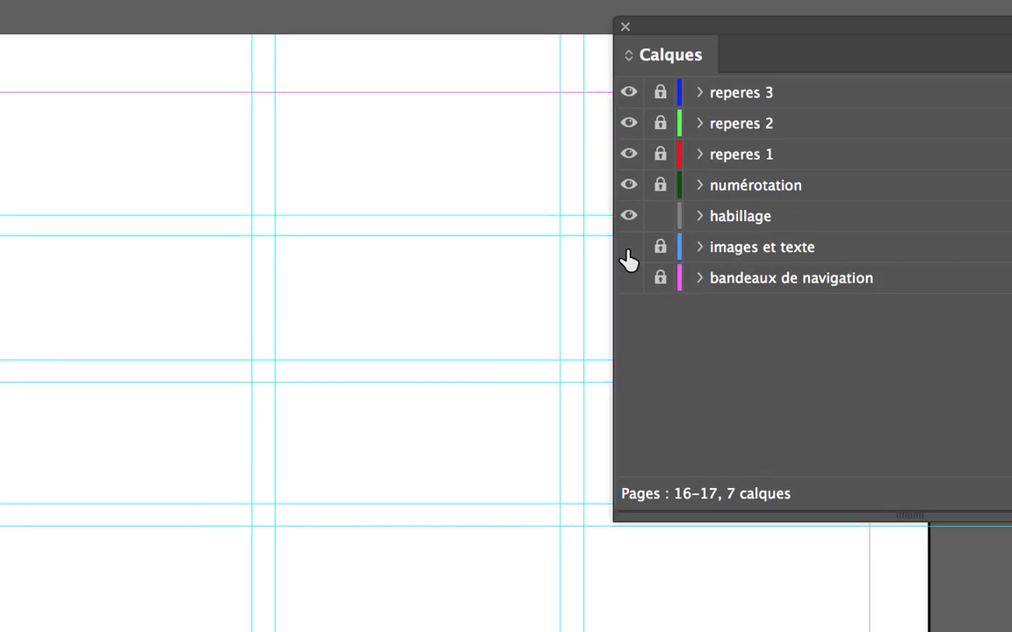
left_click(627, 250)
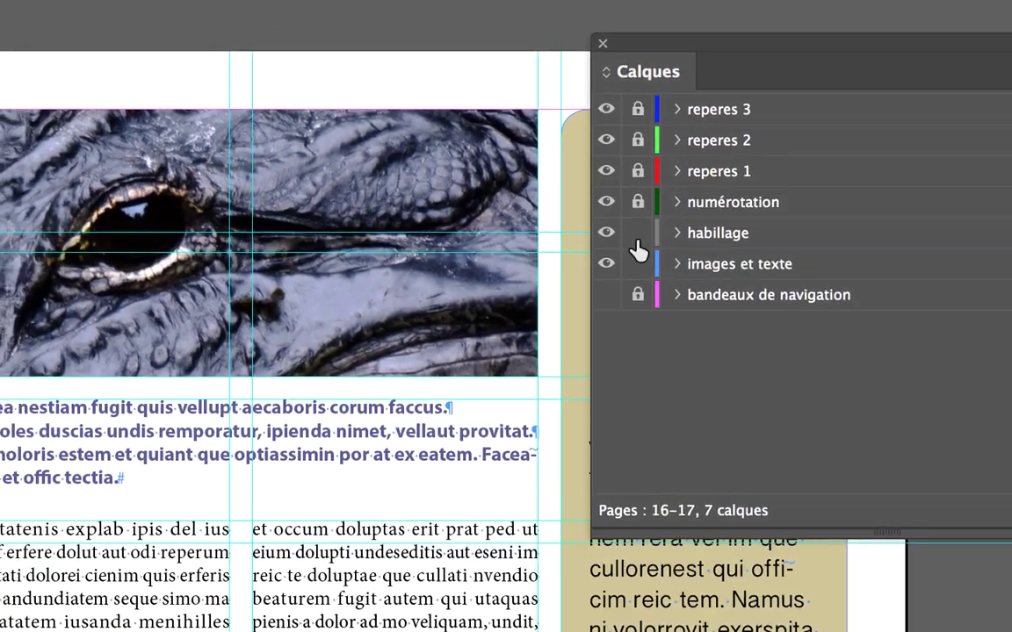
- Lock habillage, make images et texte the active layer, and select the alligator photo frame
left_click(637, 235)
left_click(677, 264)
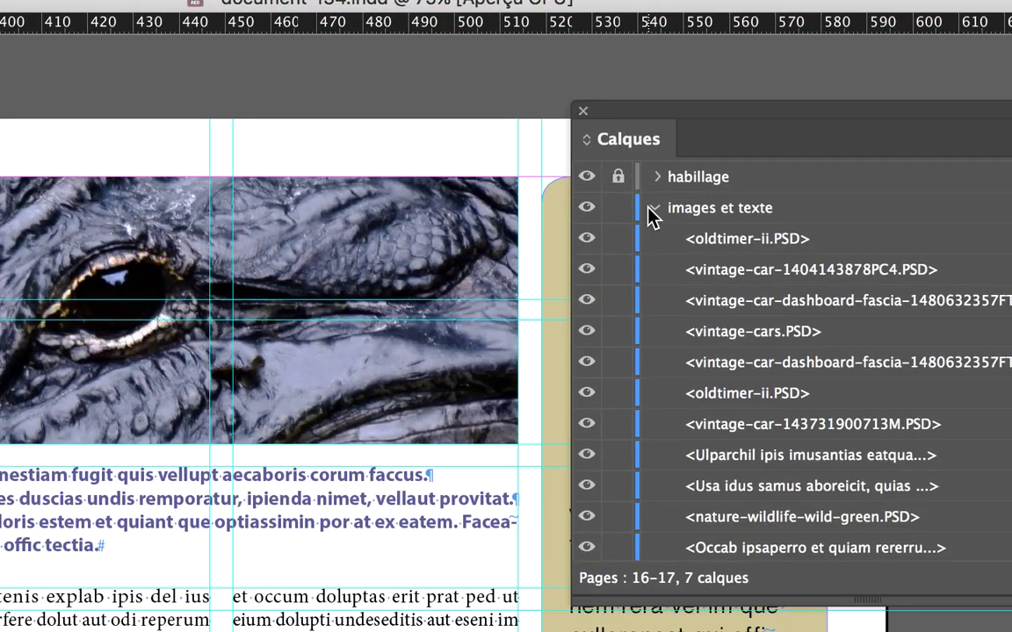
left_click(645, 155)
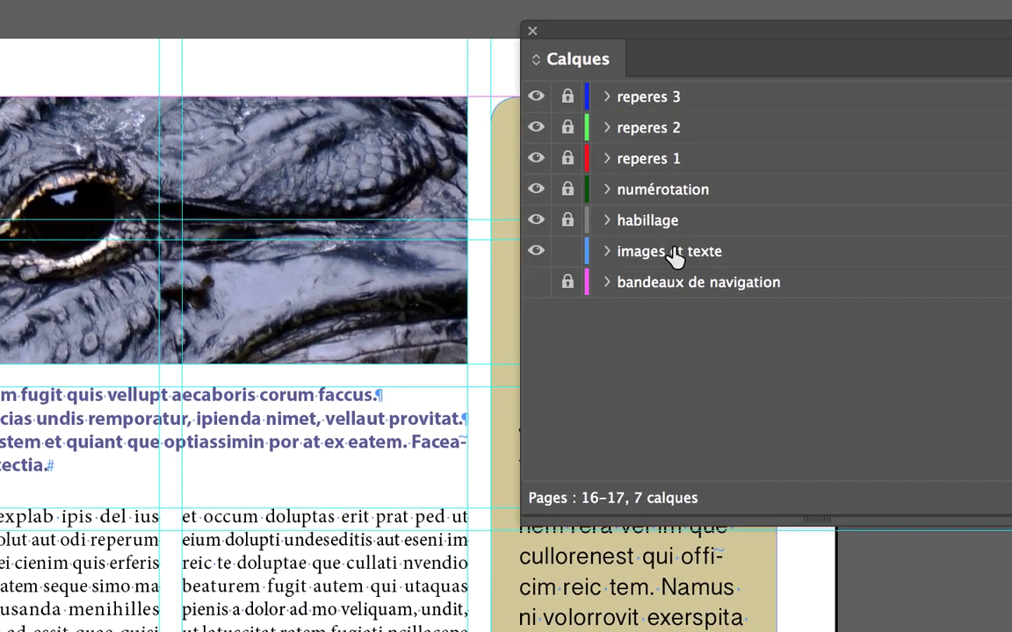
left_click(675, 254)
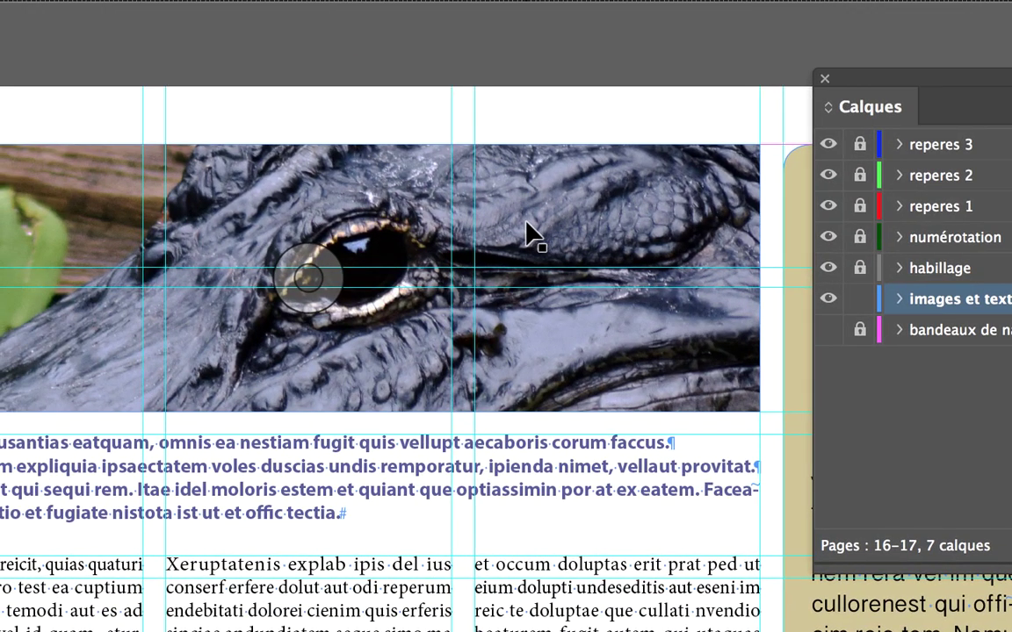
left_click(526, 226)
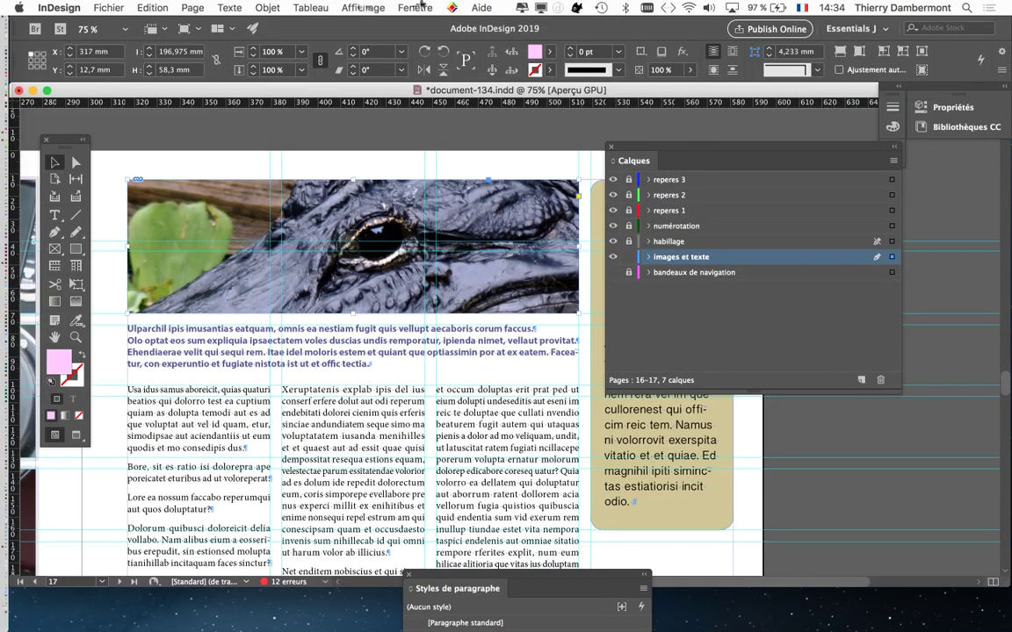
left_click(414, 7)
- Show the Liens panel listing nature-wildlife-wild-green.PSD over the page and bring up its panel menu
left_click(456, 231)
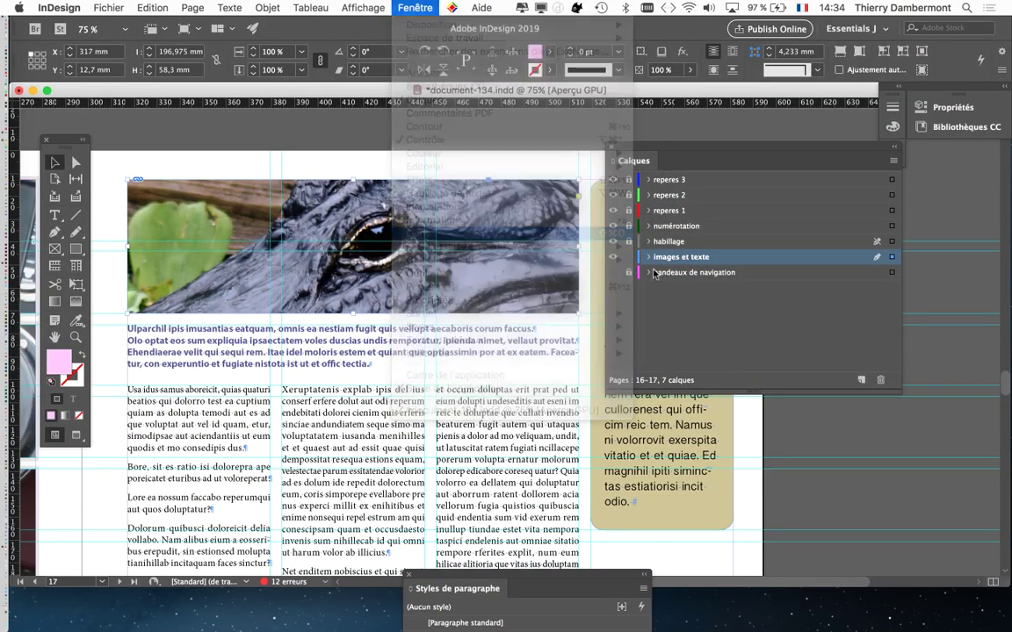
left_click_drag(670, 42, 194, 54)
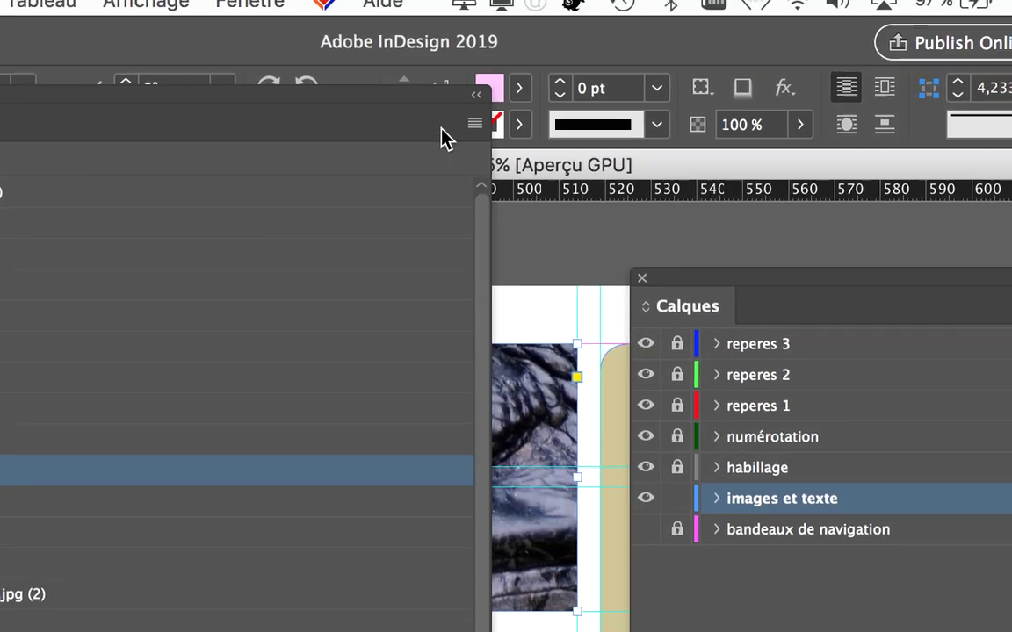
left_click(452, 125)
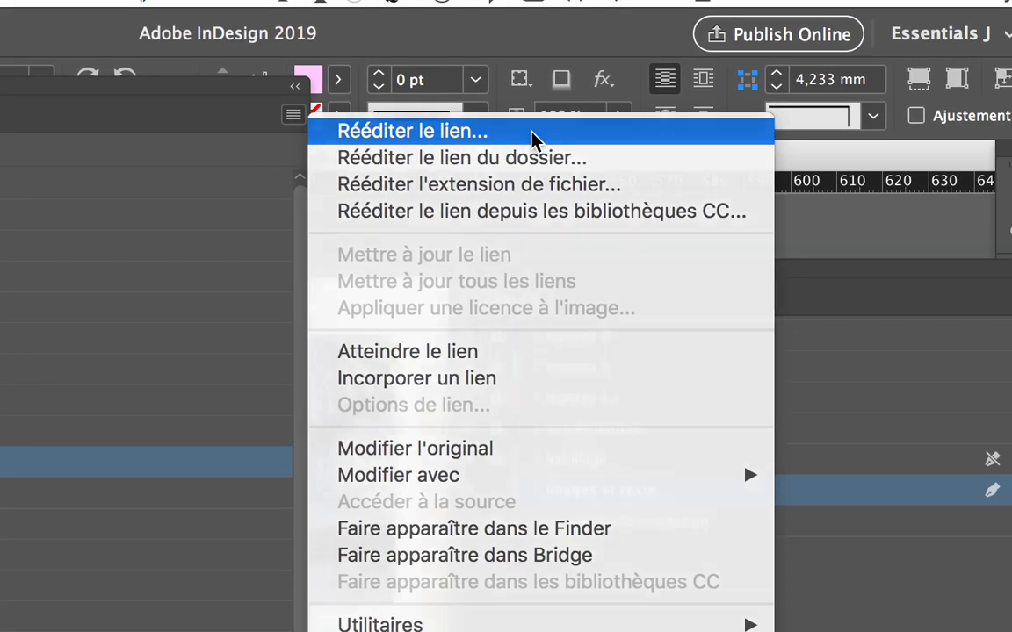
- Use Rééditer le lien to relink the photo to nature-wildlife-wild-green.PSD in the Links folder
left_click(532, 133)
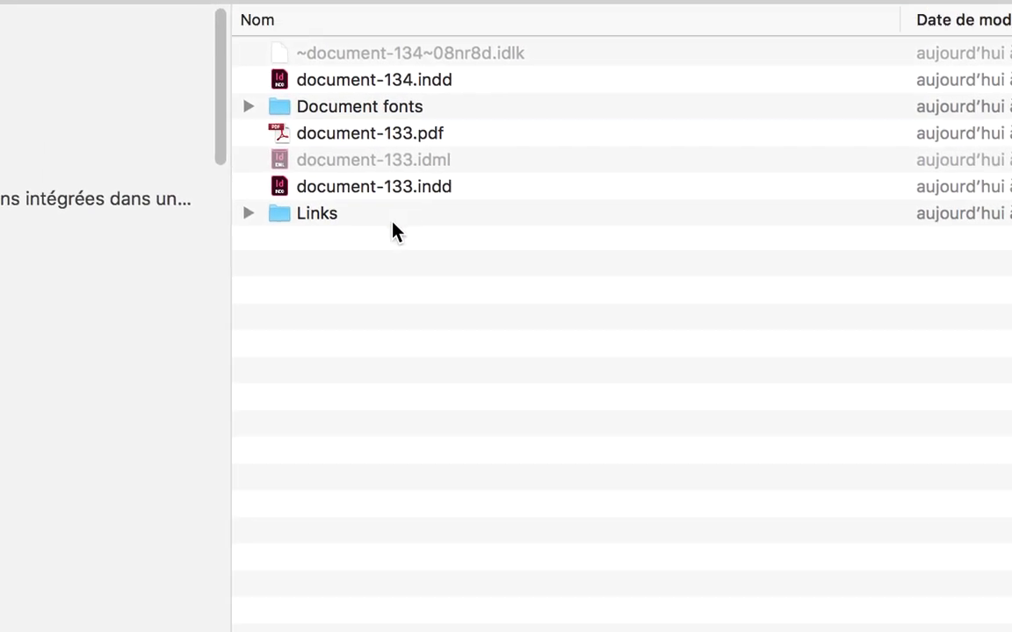
left_click(391, 220)
double_click(393, 218)
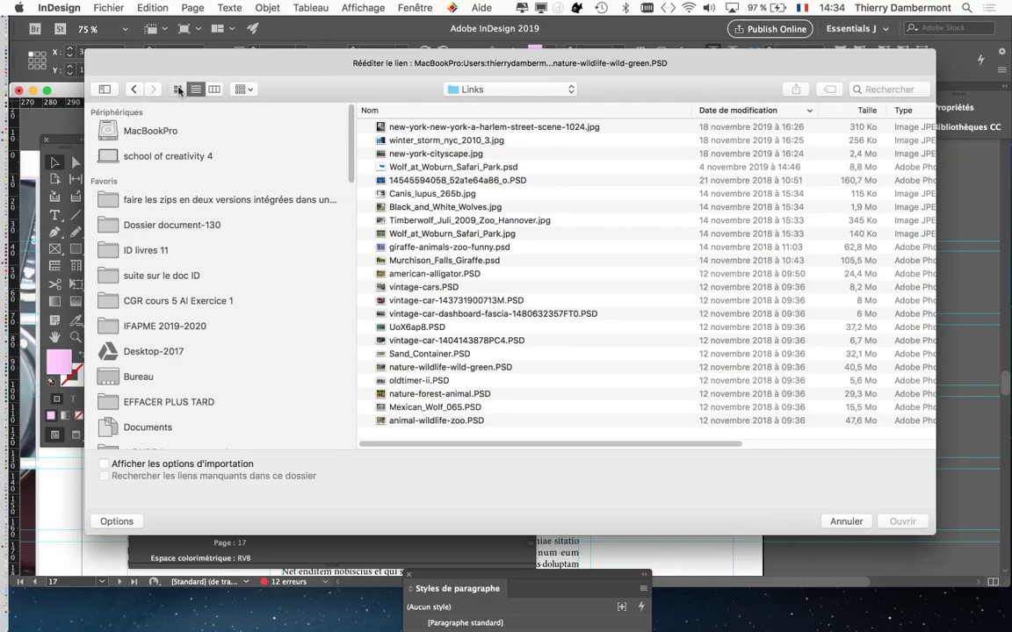
left_click(177, 89)
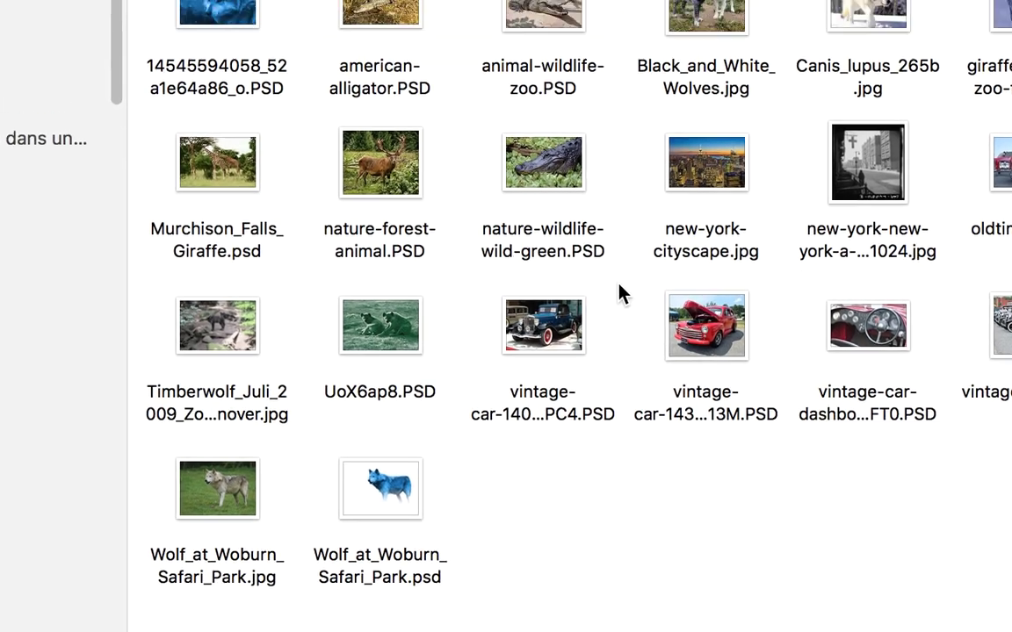
left_click(551, 207)
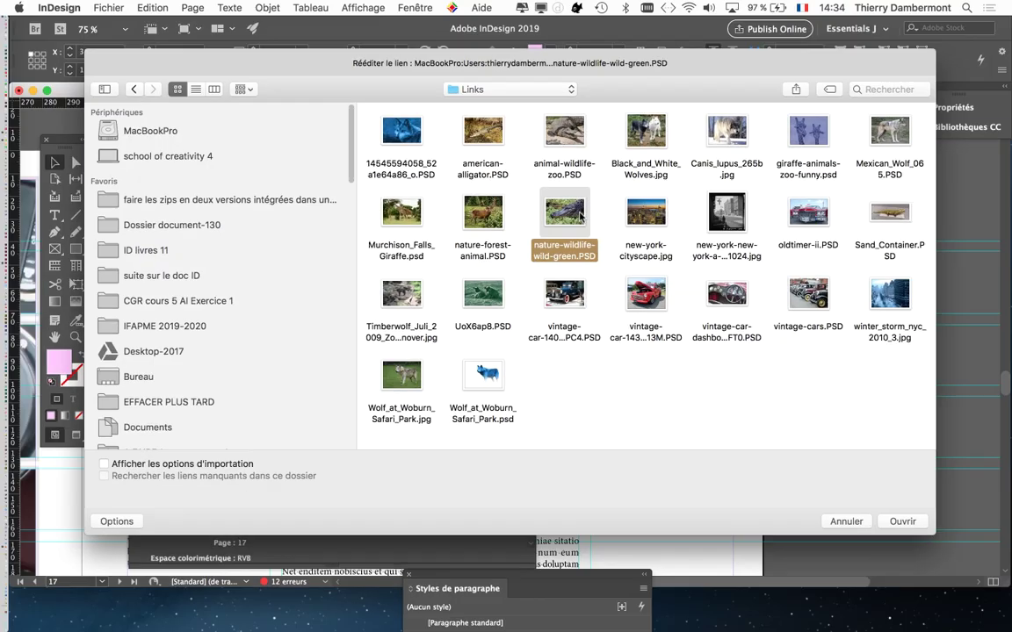
left_click(845, 522)
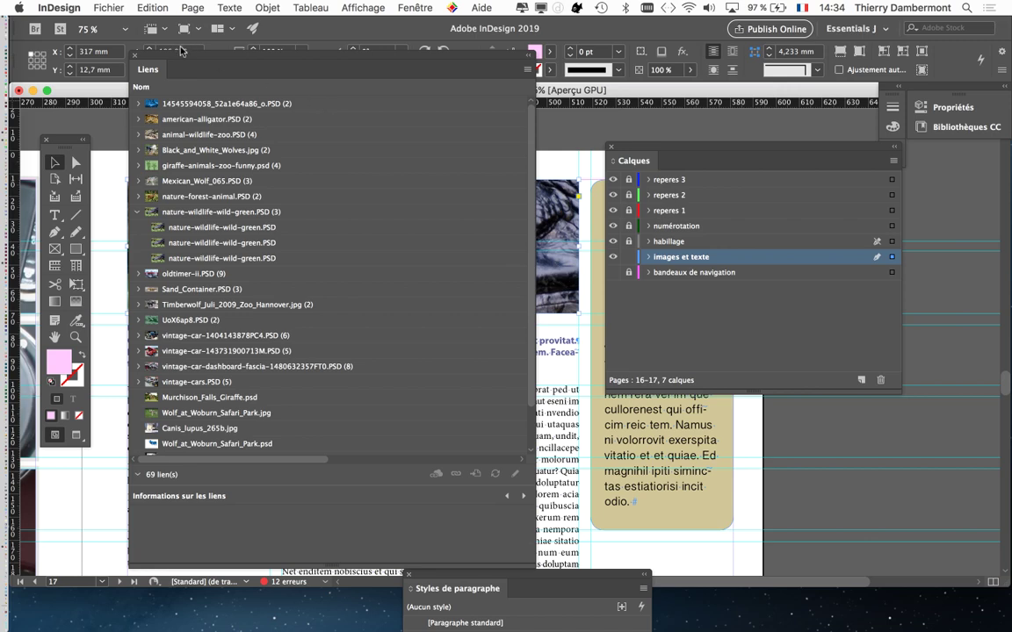
- Shrink the Liens panel into the lower right and move the Calques panel up and right
left_click_drag(520, 563, 397, 461)
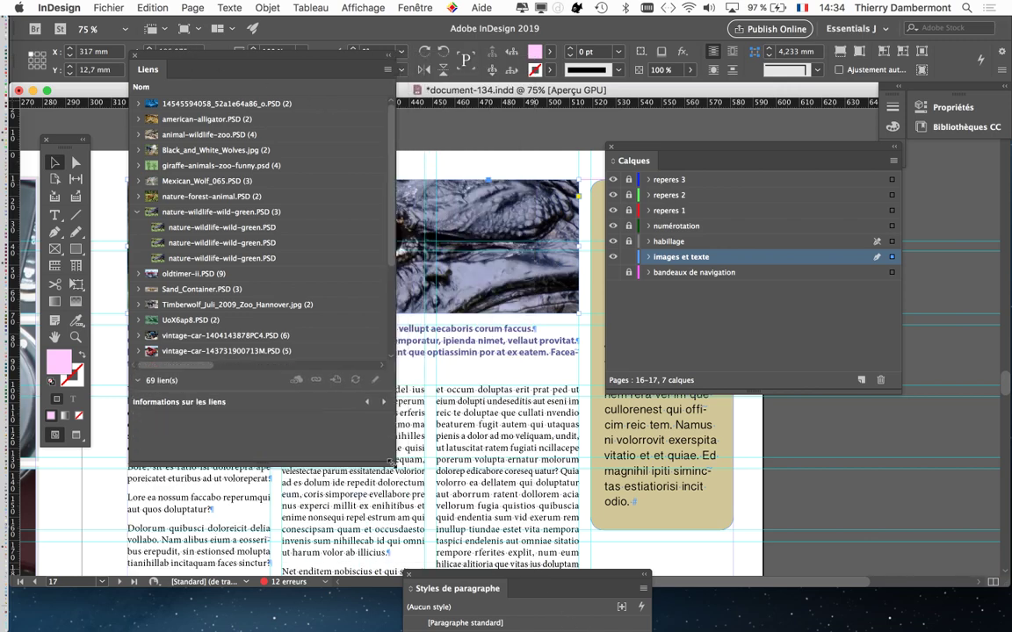
mouse_move(242, 76)
left_mouse_down()
mouse_move(925, 475)
mouse_move(735, 434)
left_mouse_up()
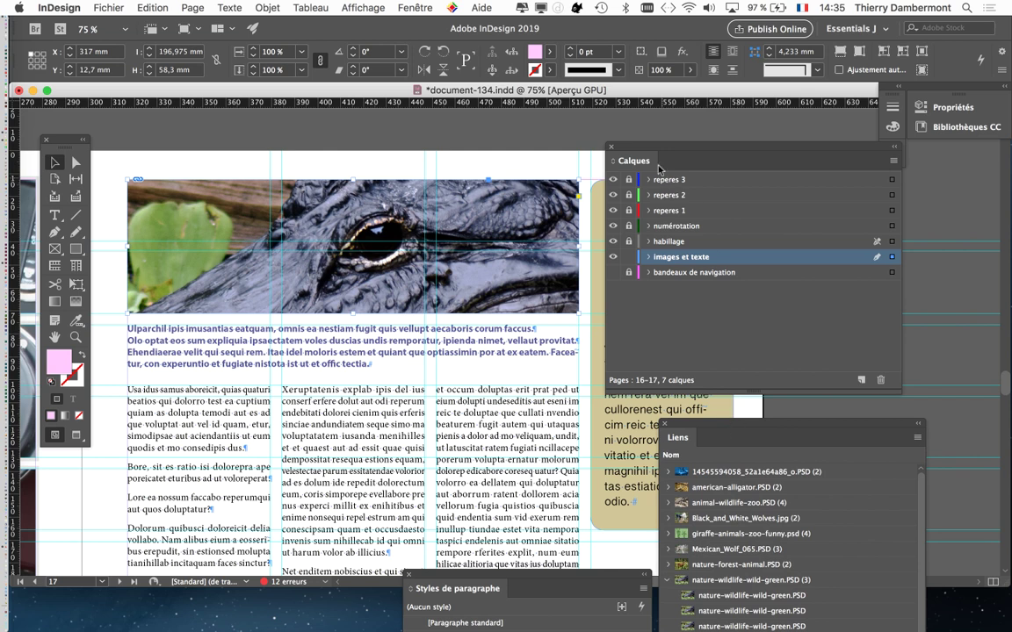
left_click_drag(614, 148, 711, 134)
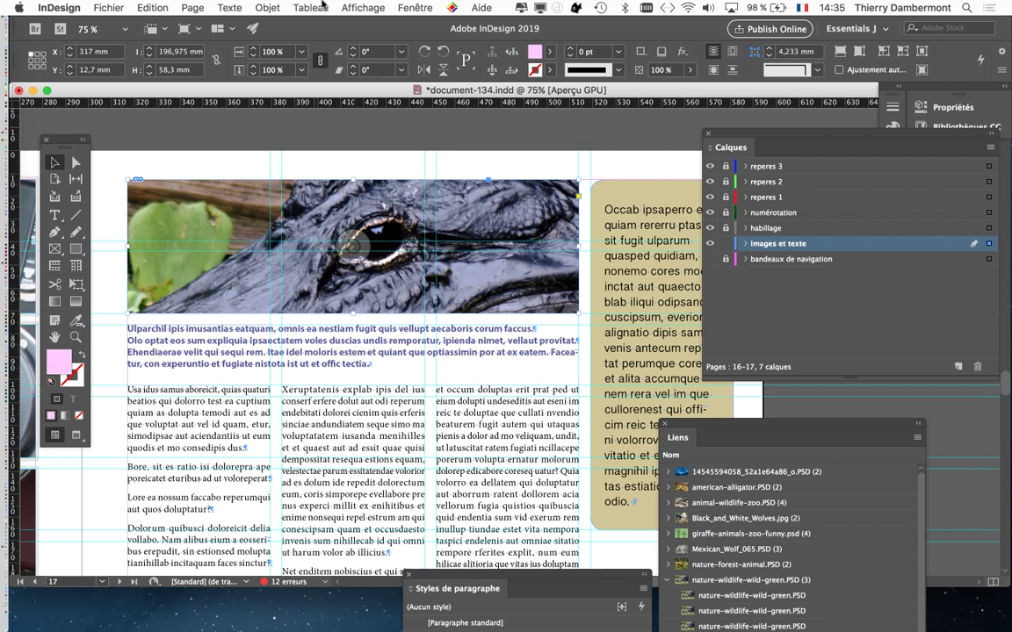
left_click(375, 7)
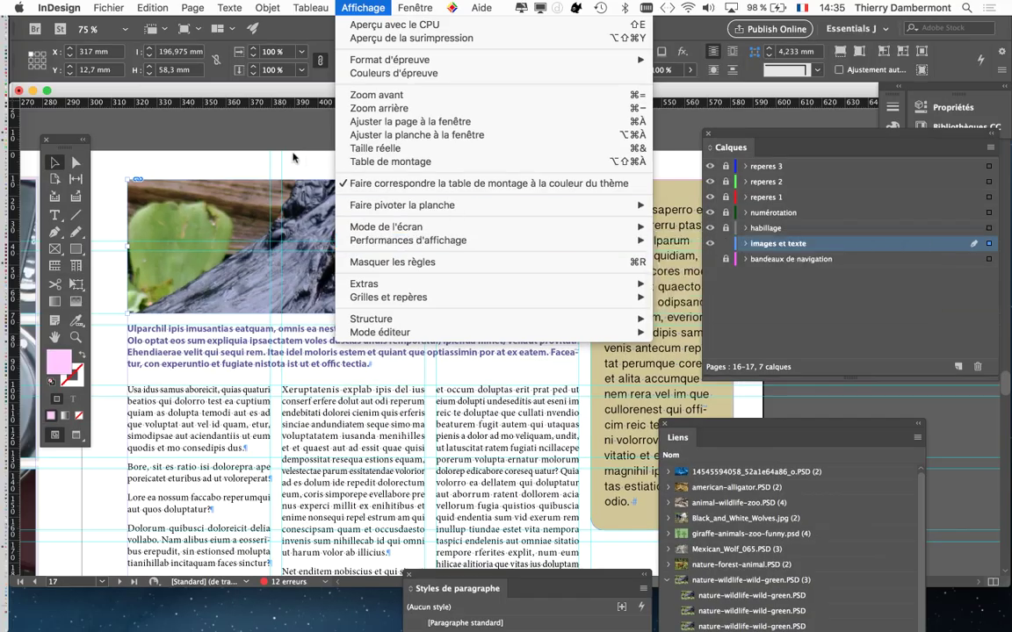
left_click(279, 103)
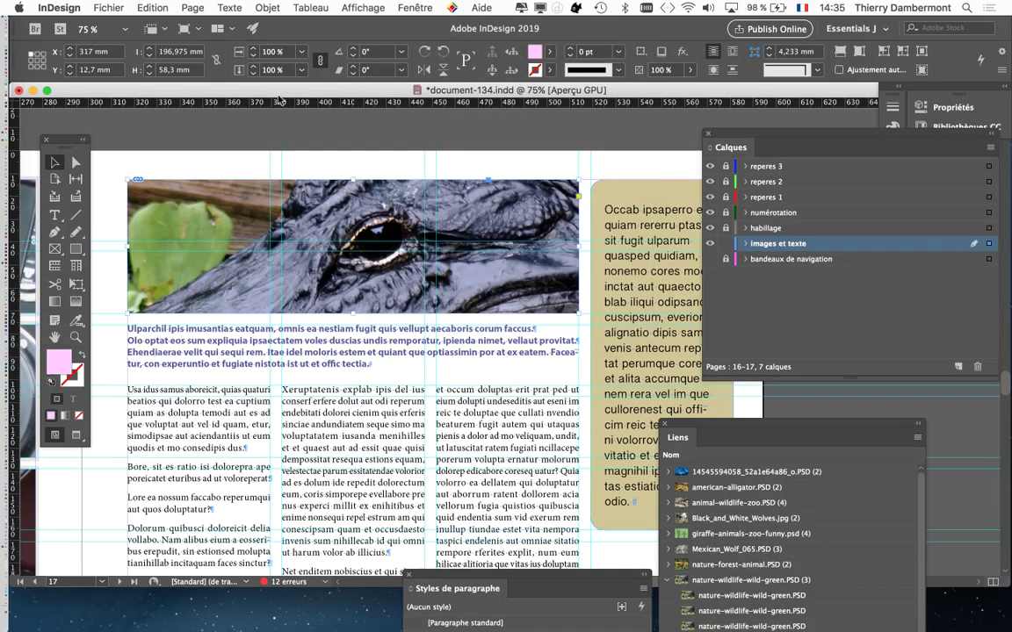